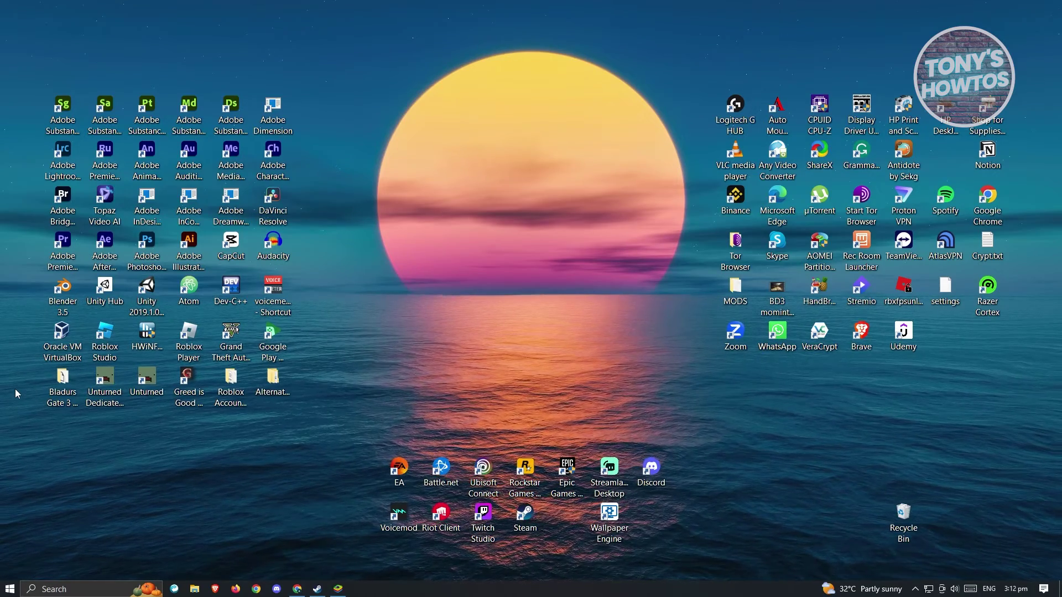
Bring up the Chrome browser showing store.steampowered.com
left_click(297, 590)
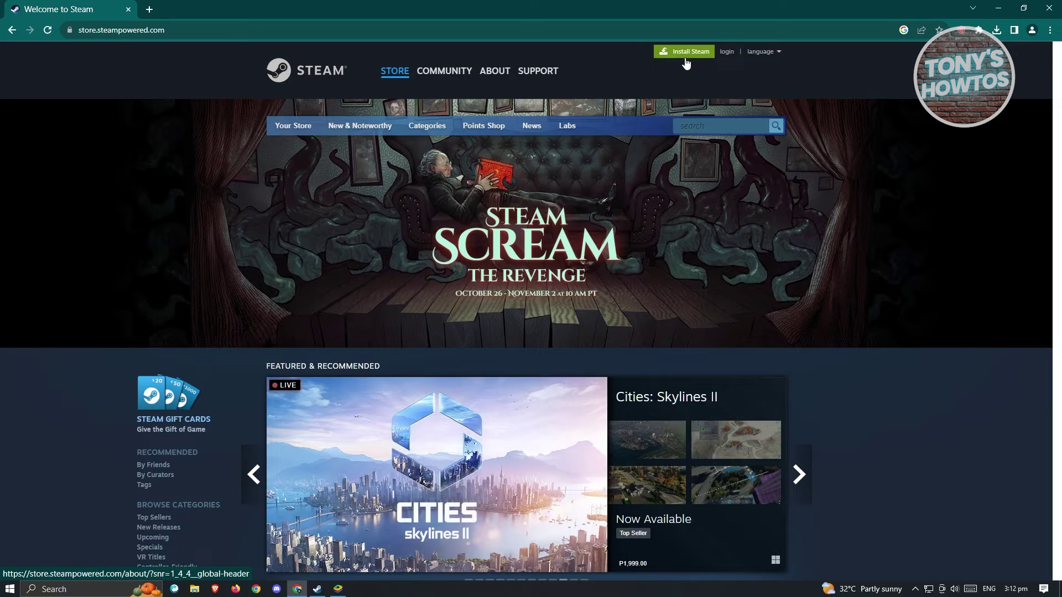
Download the Steam installer from the Install Steam page, then switch to the Steam client's store
left_click(685, 58)
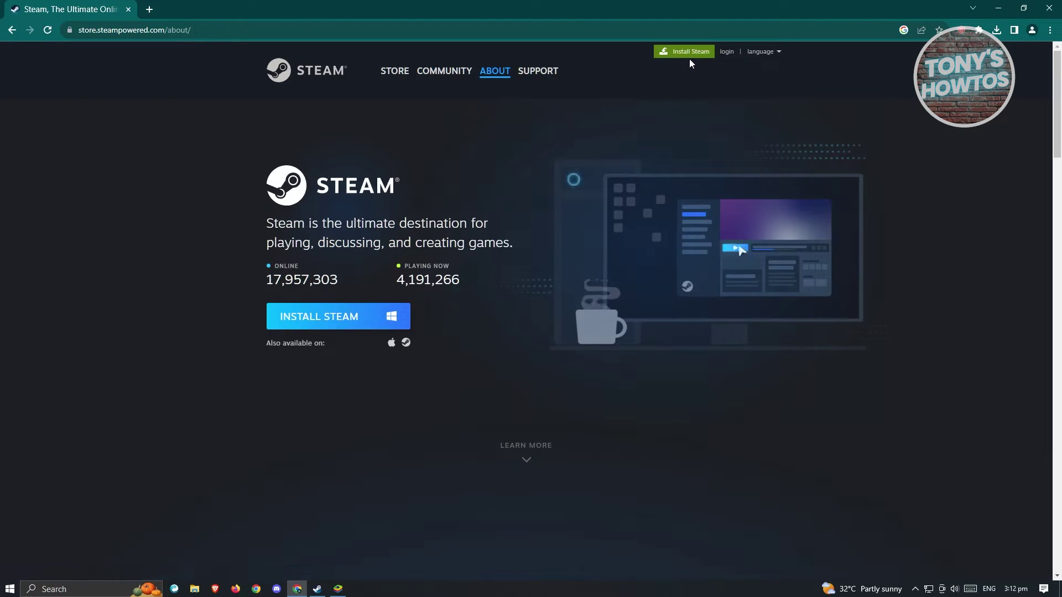
left_click(343, 320)
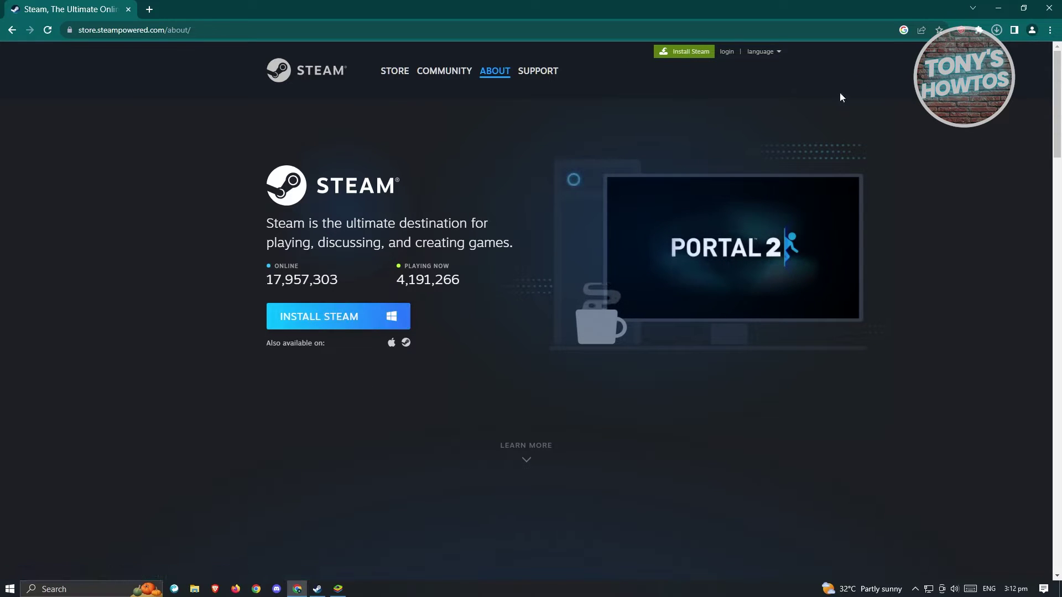
left_click(996, 30)
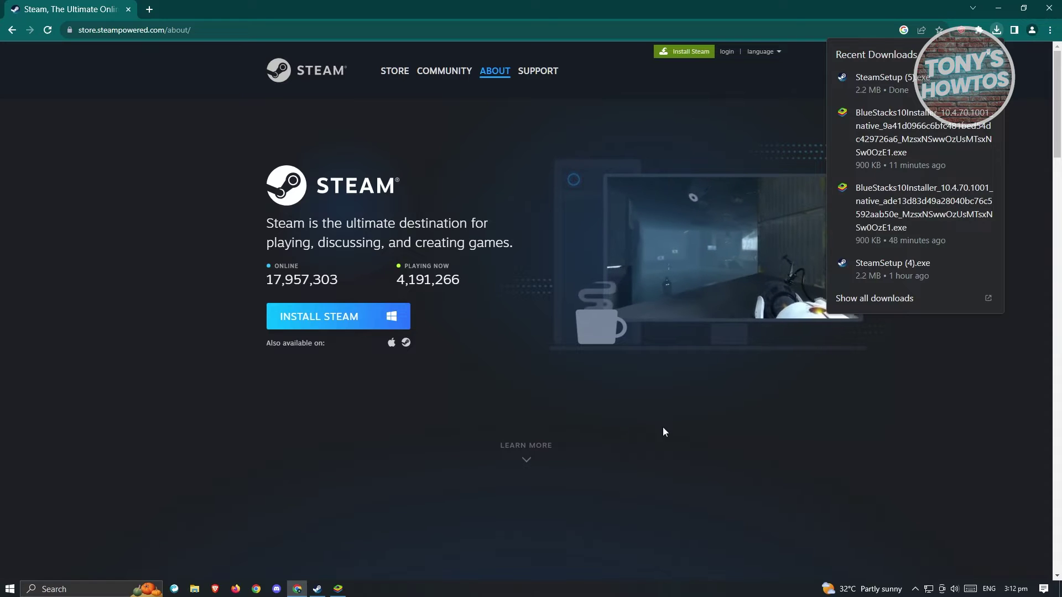
left_click(686, 406)
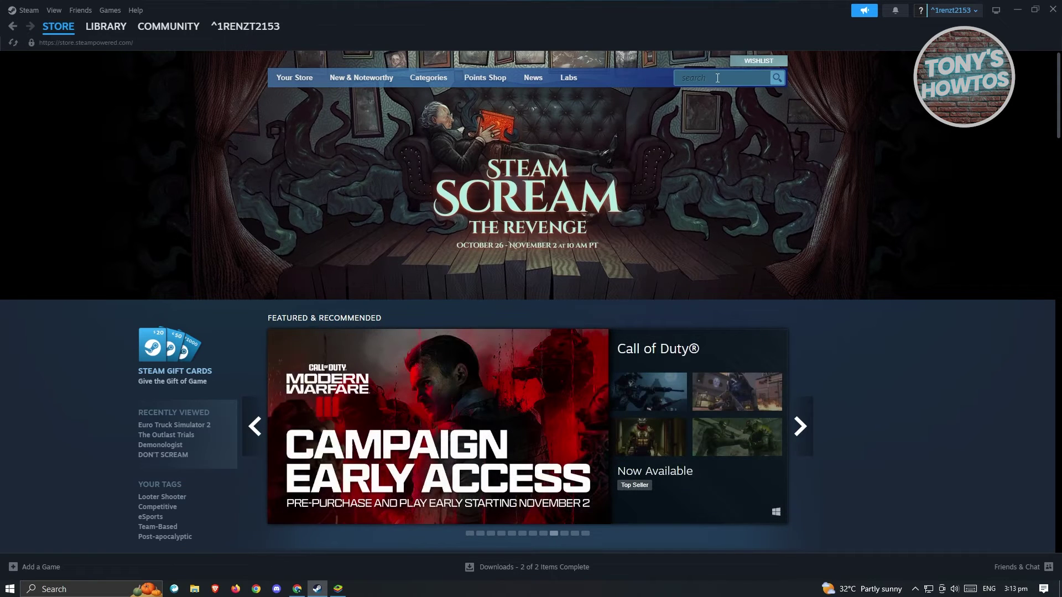
left_click(708, 85)
Search the store for 'farlight 84' and add the free game to the account
mouse_move(59, 34)
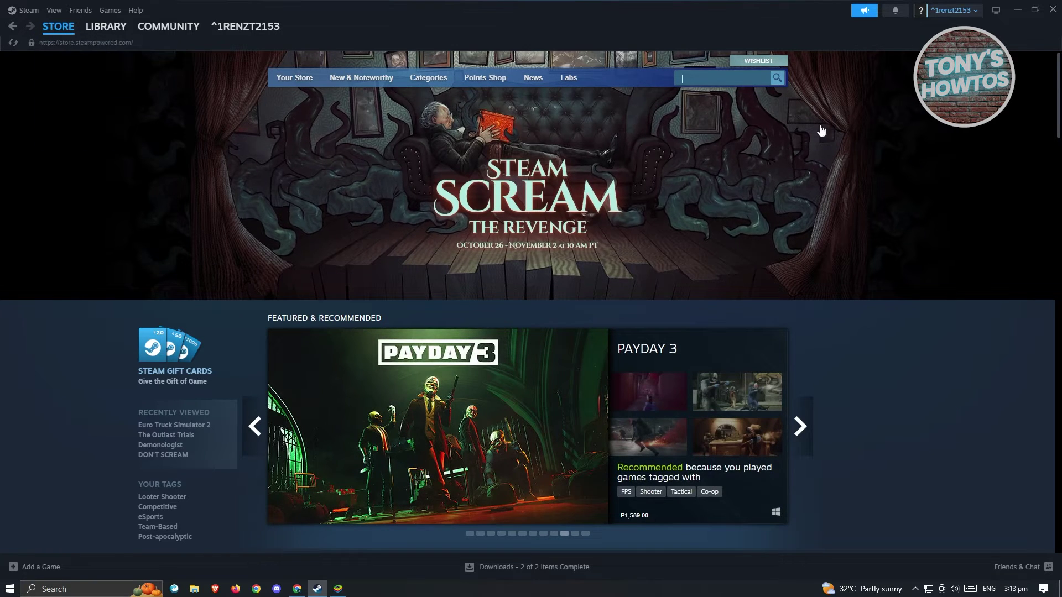
left_click(732, 77)
type("far")
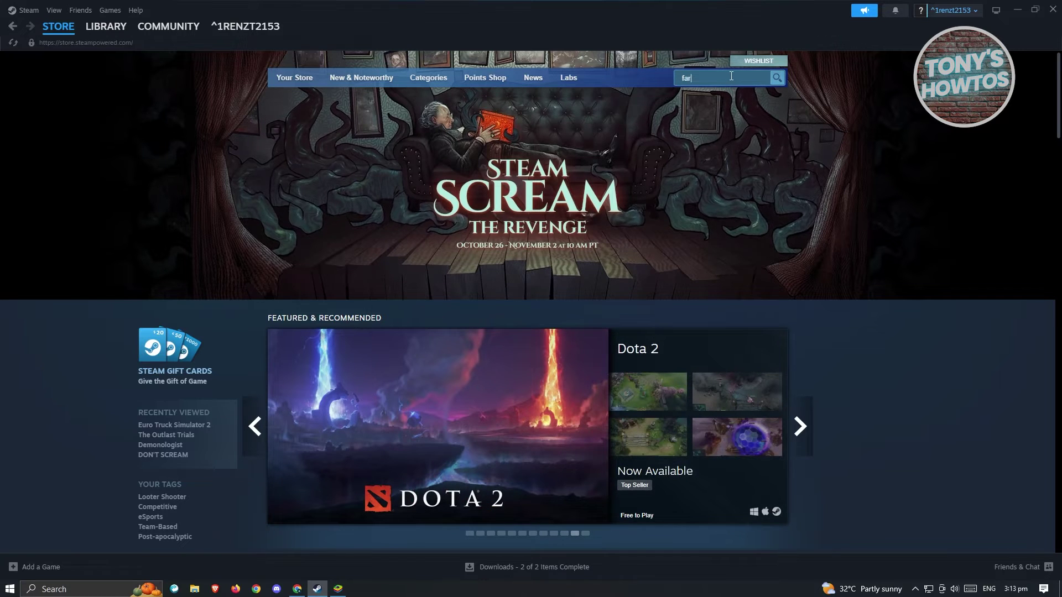
type("light 84")
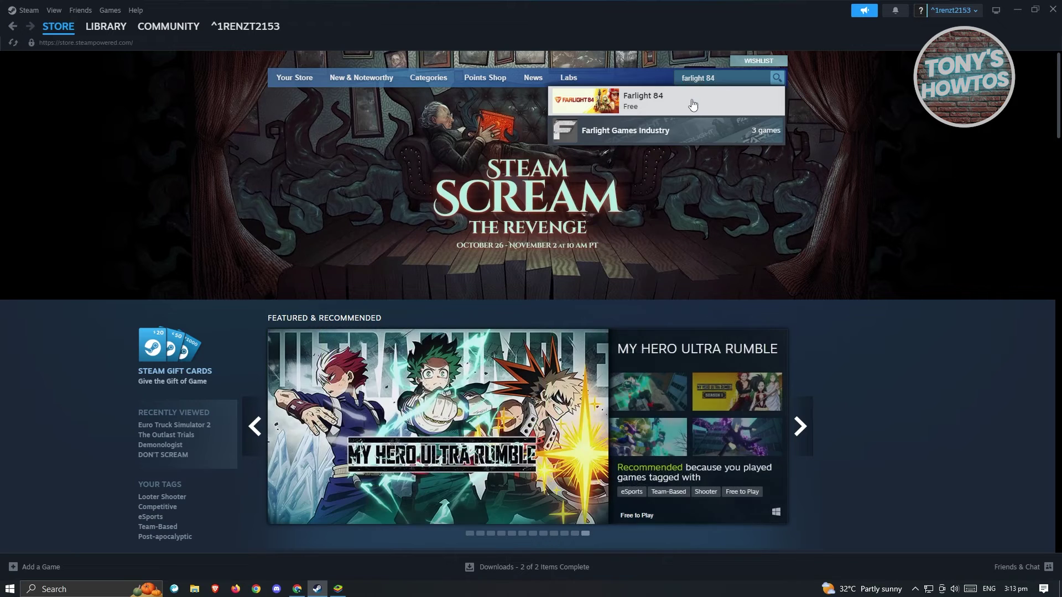
left_click(690, 106)
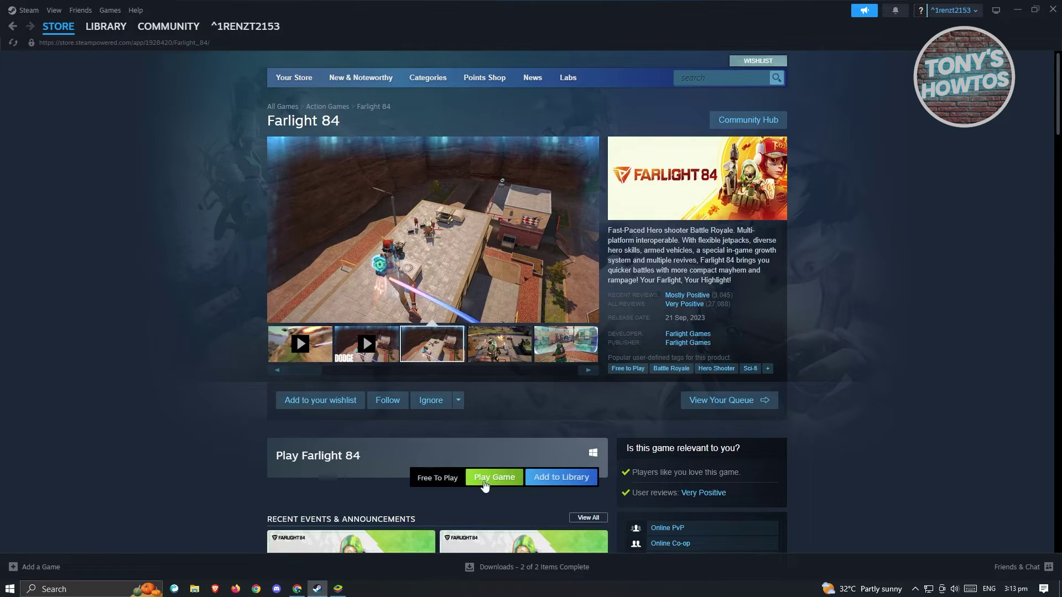
left_click(559, 491)
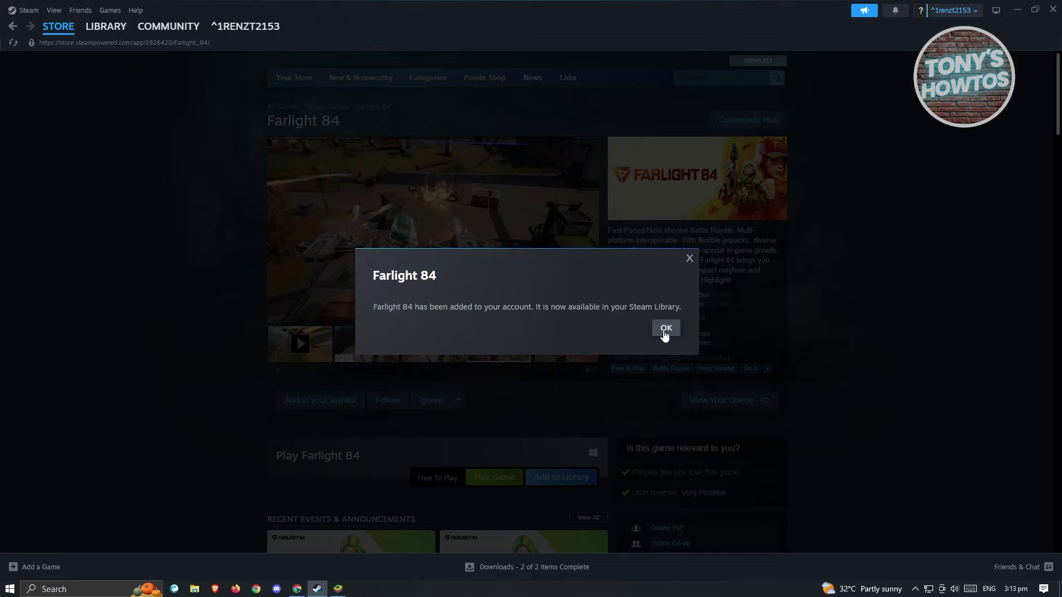
left_click(664, 332)
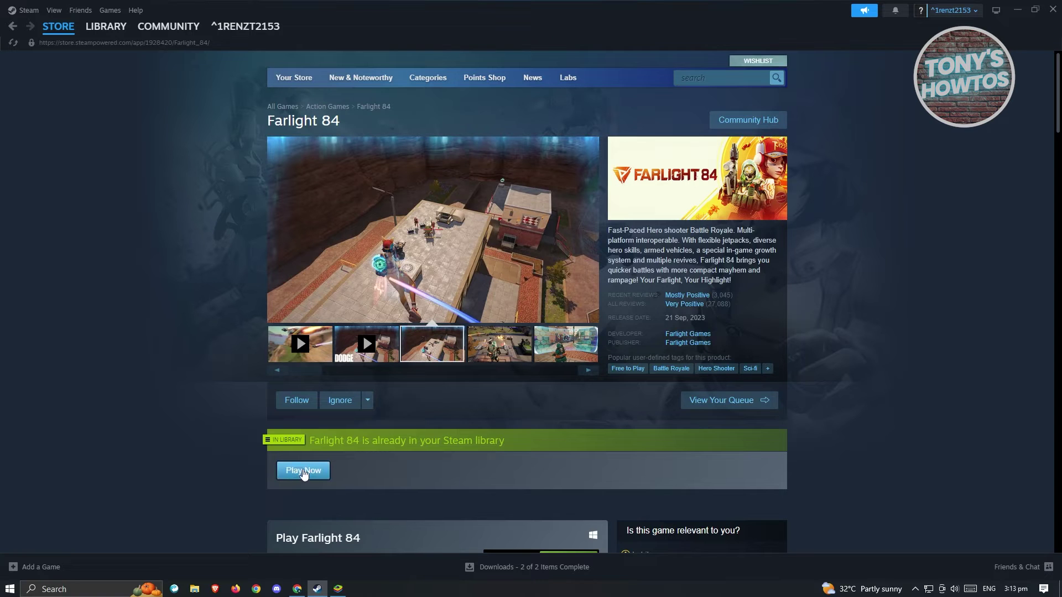
Install Farlight 84 to the Files and Folders (D:) drive and accept its EULA
left_click(303, 471)
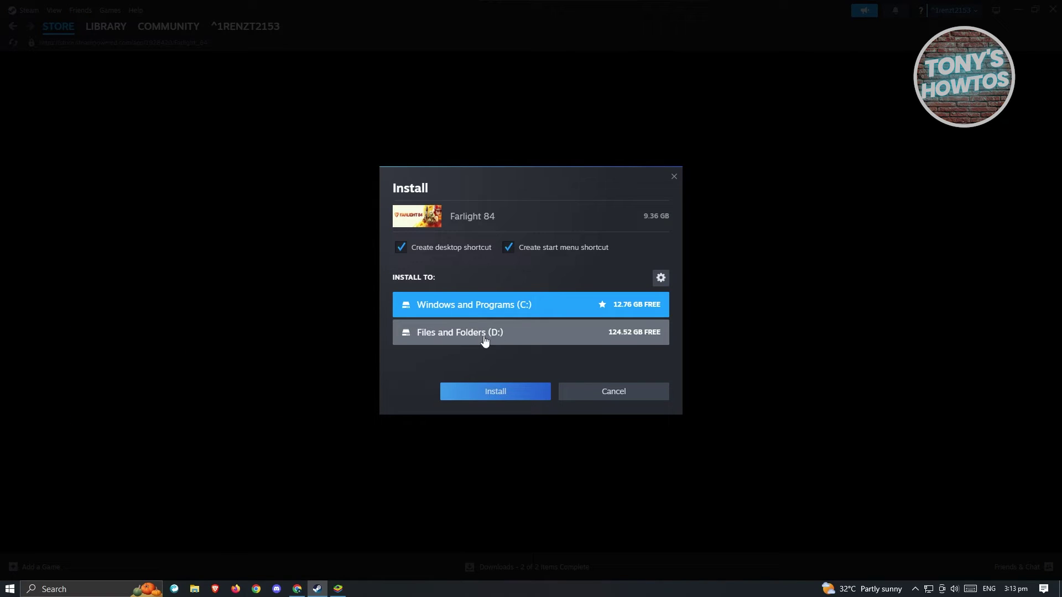
left_click(450, 339)
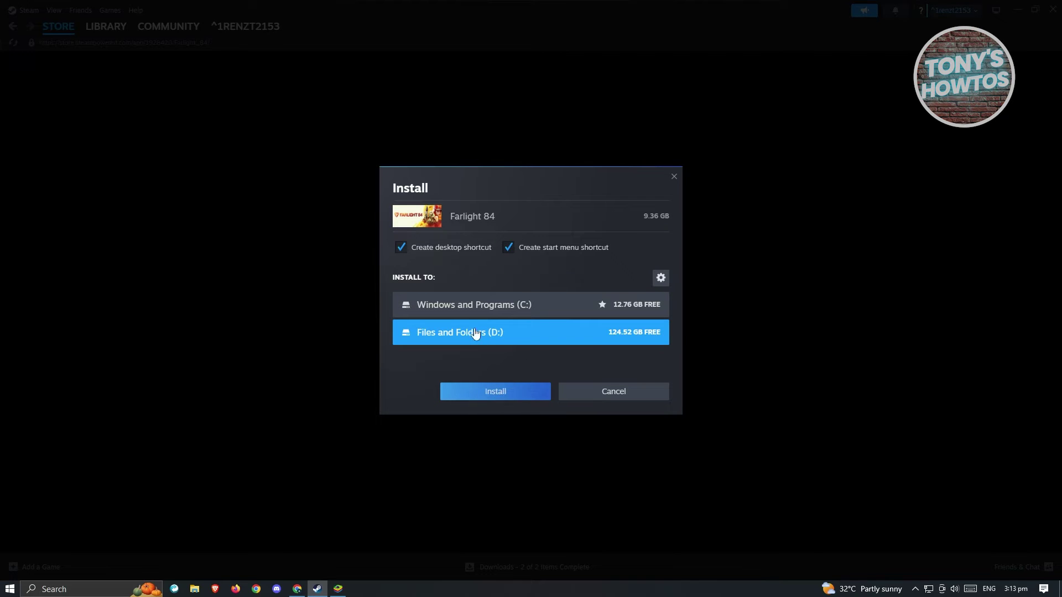
left_click(494, 392)
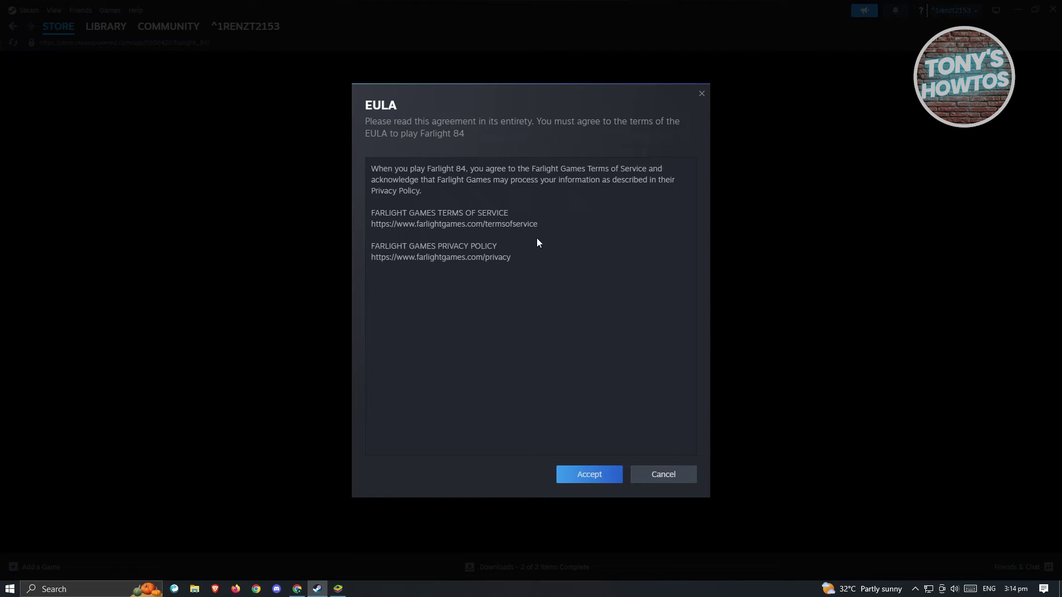
left_click(594, 479)
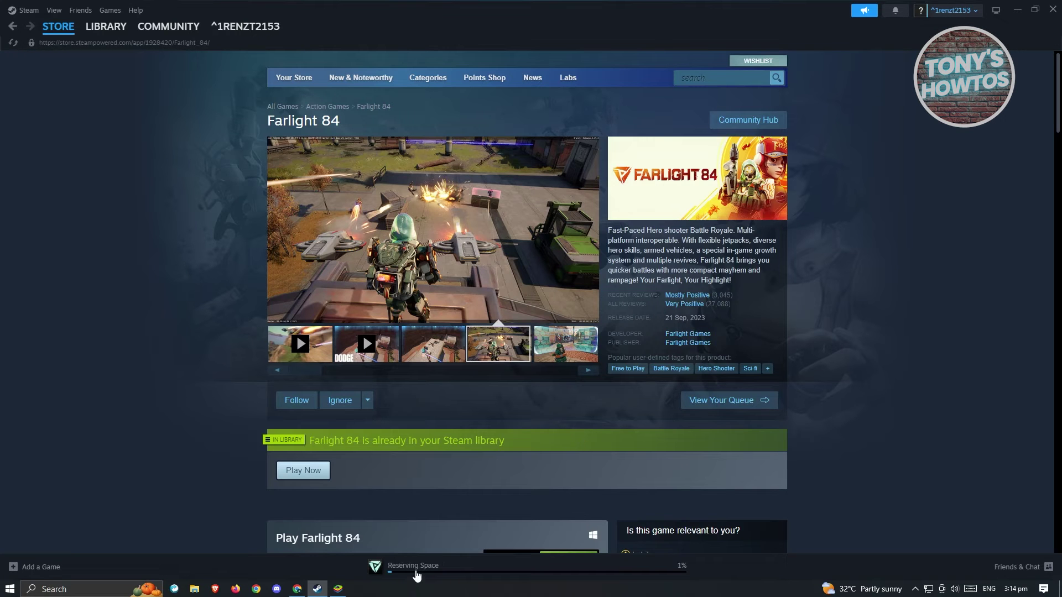
Check the download progress, then open Farlight 84 from the Library home games list
left_click(417, 577)
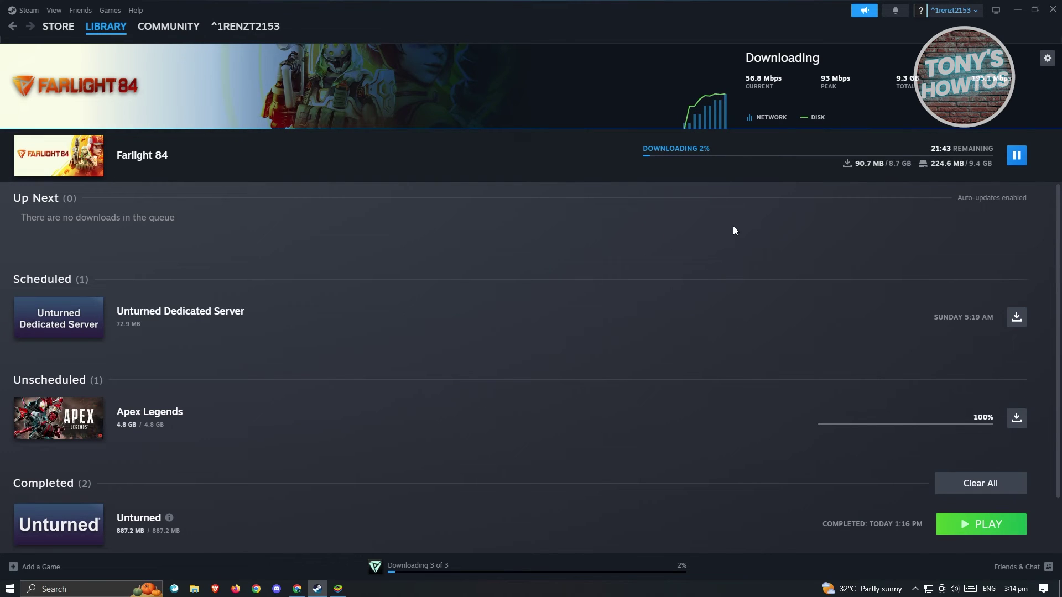
mouse_move(102, 36)
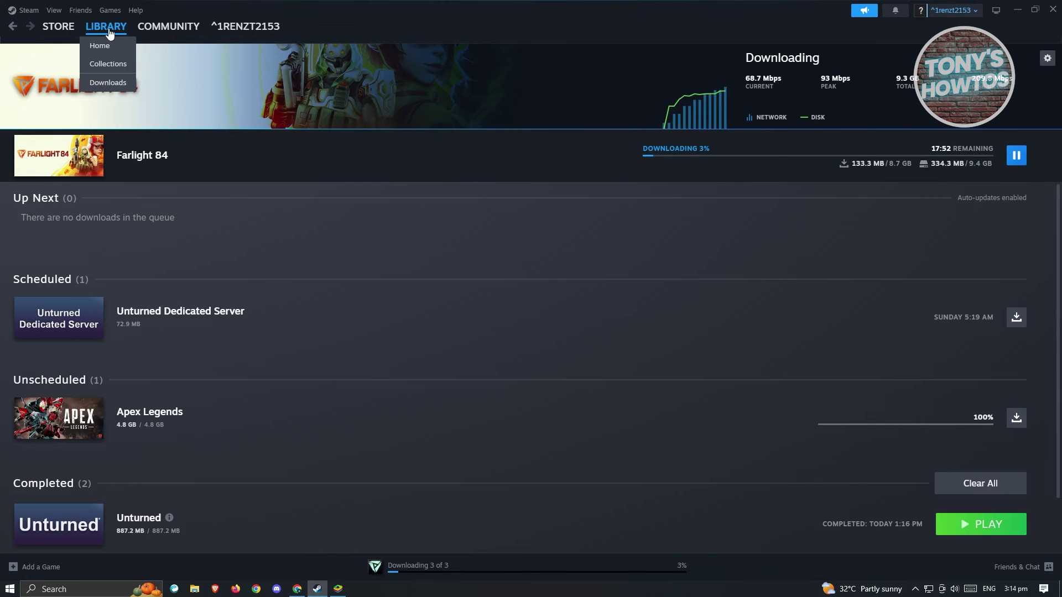
left_click(110, 34)
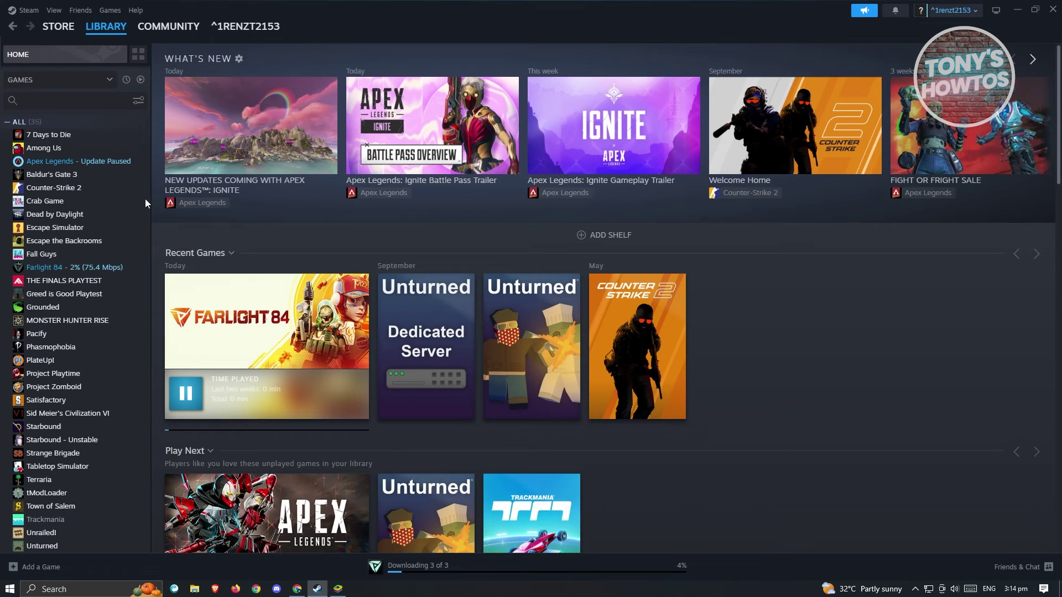
left_click(29, 268)
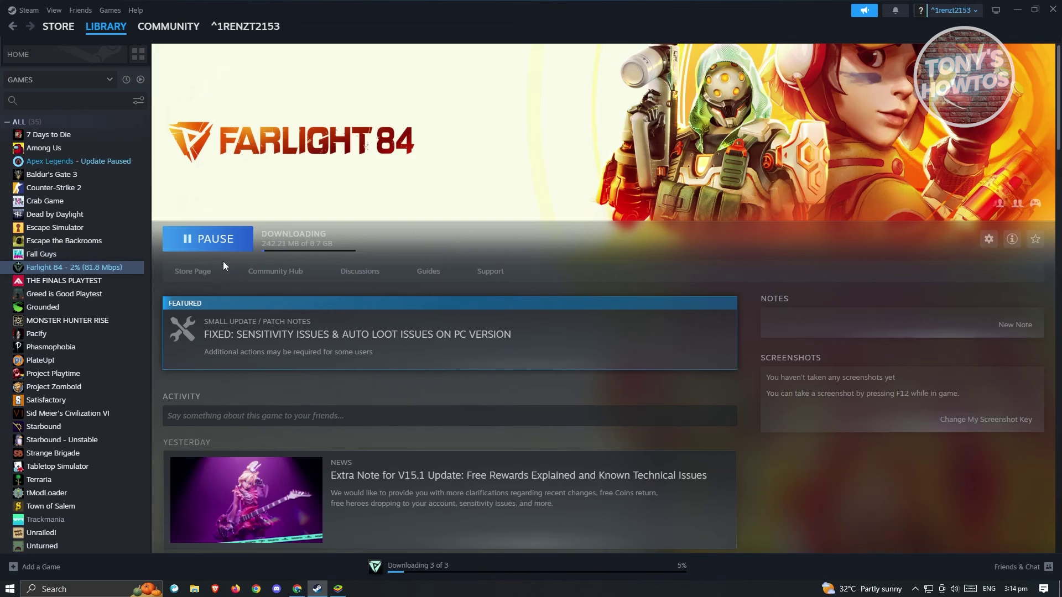